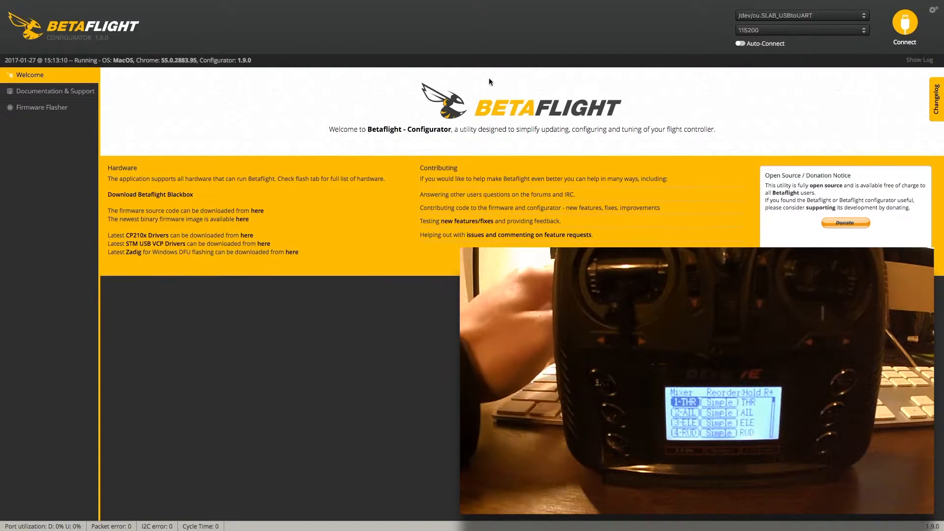
Connect to the flight controller and view the live receiver channel values
click(906, 28)
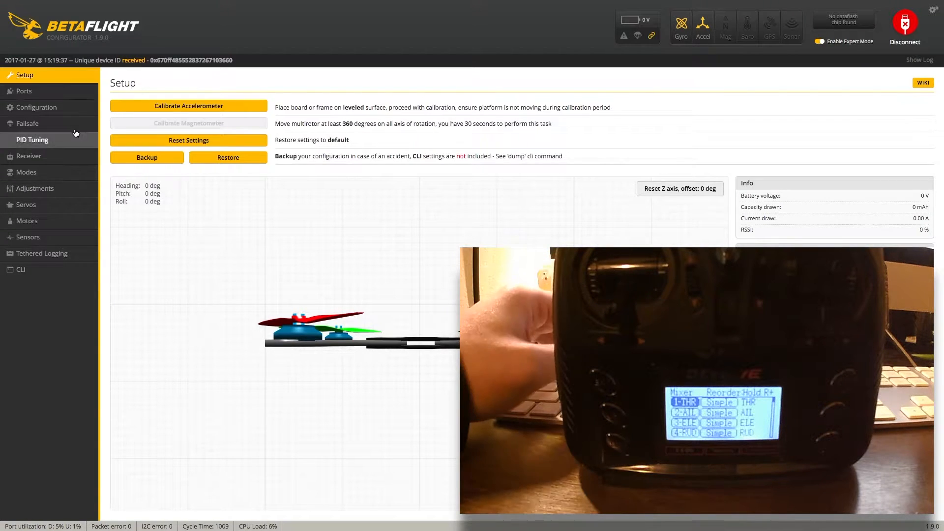
click(45, 158)
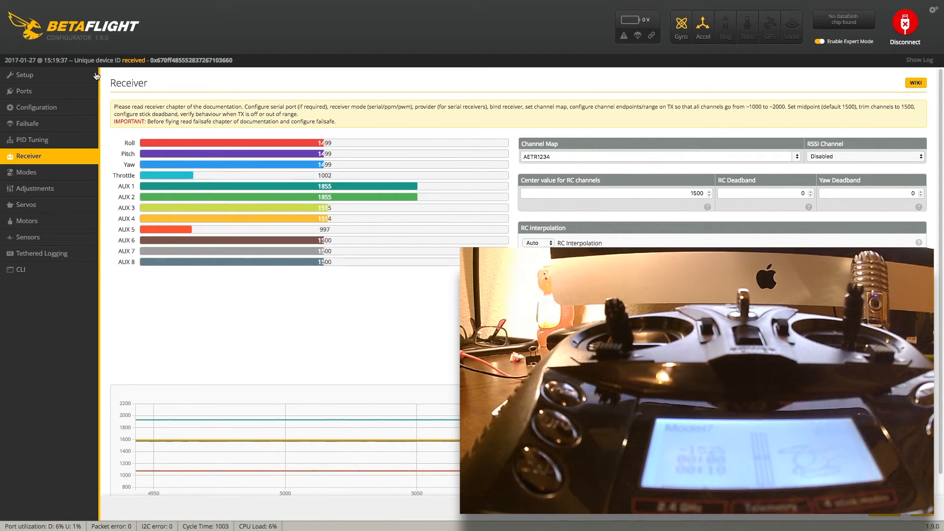
Show the Modes page with the ARM and AIR MODE switch assignments
click(78, 173)
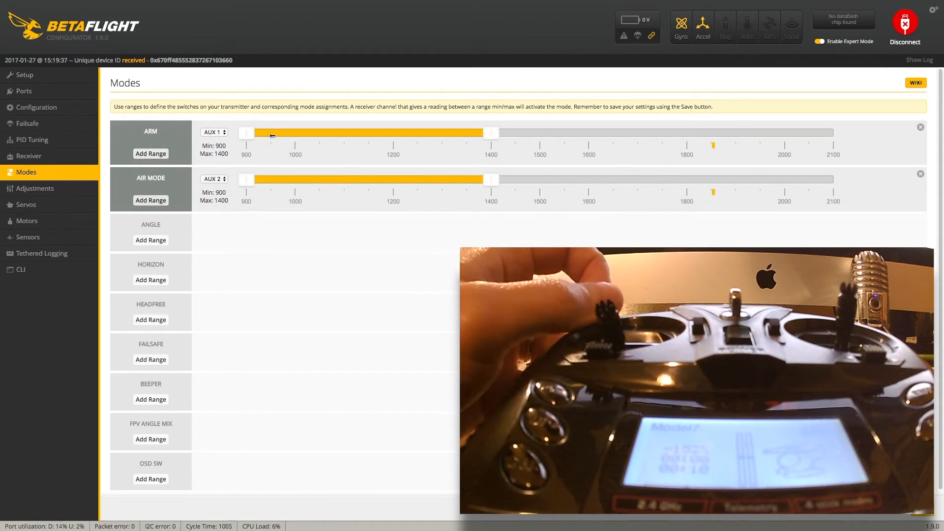
Remove the old ARM and AIR MODE ranges and add a new ARM range on AUX 1 at 900–1300
click(922, 131)
click(921, 174)
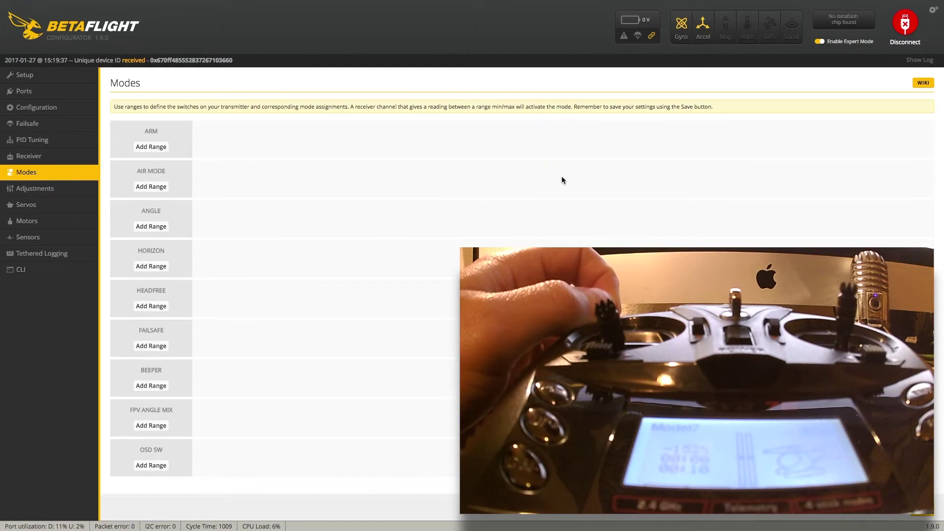
click(152, 147)
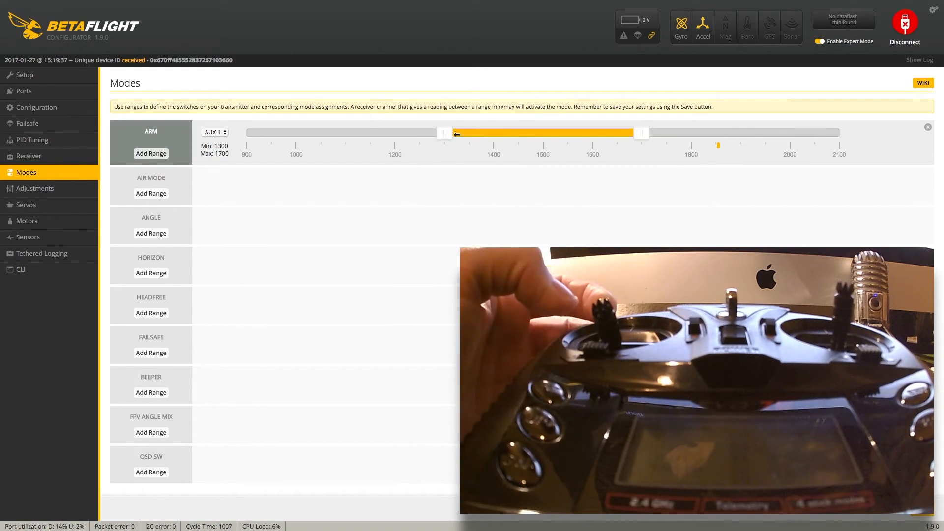
drag(452, 133, 250, 135)
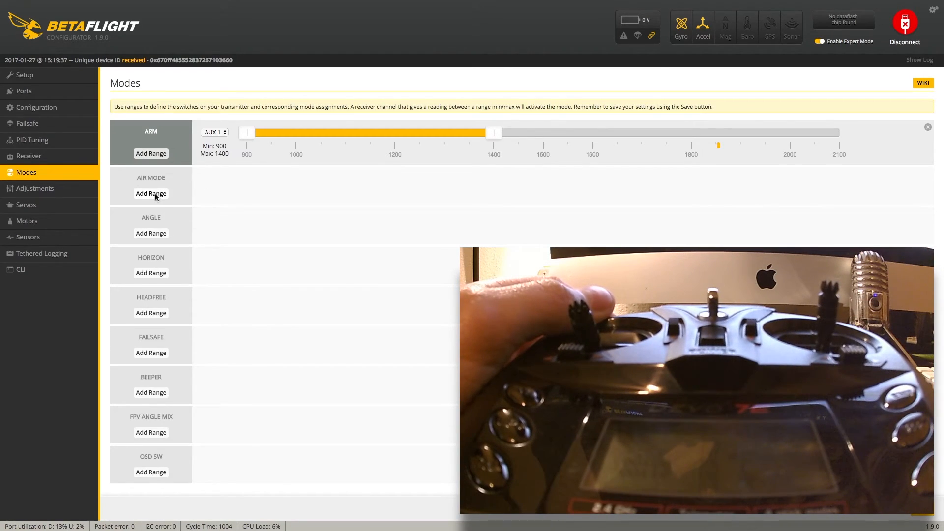
Add an AIR MODE activation range assigned to AUX 2
click(151, 194)
click(222, 179)
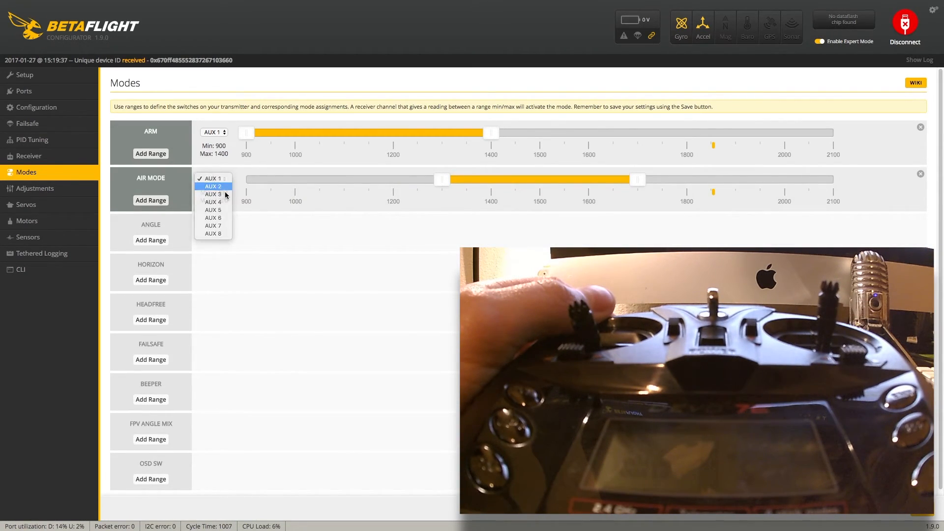
click(214, 186)
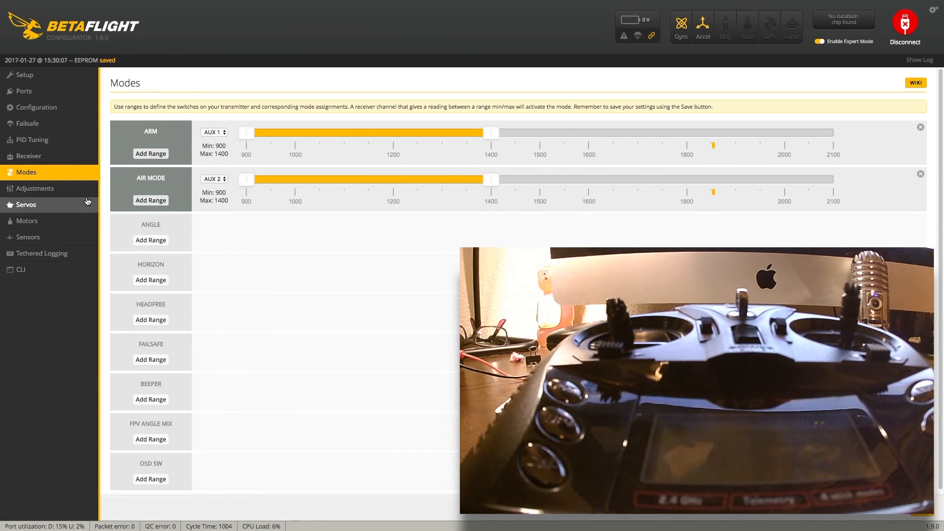
Return to the Setup page, then go to the PID Tuning settings
click(30, 77)
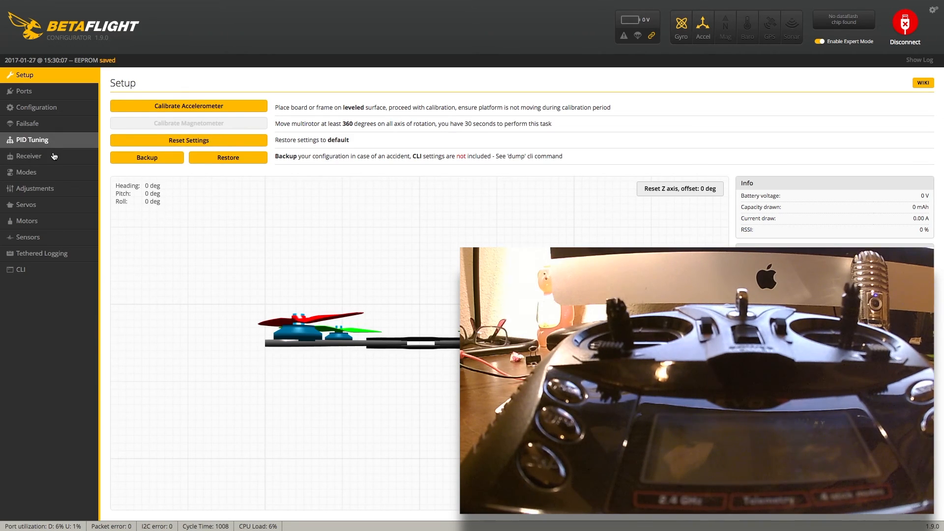
click(32, 140)
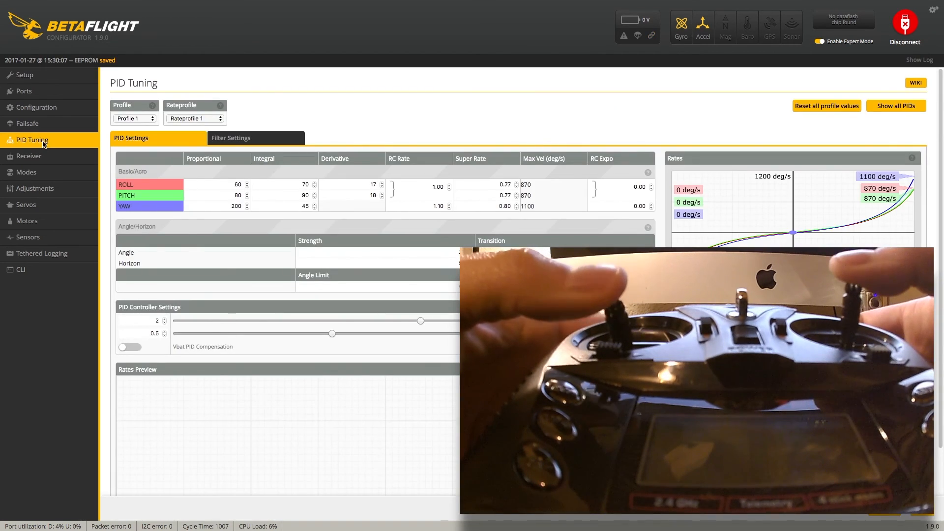